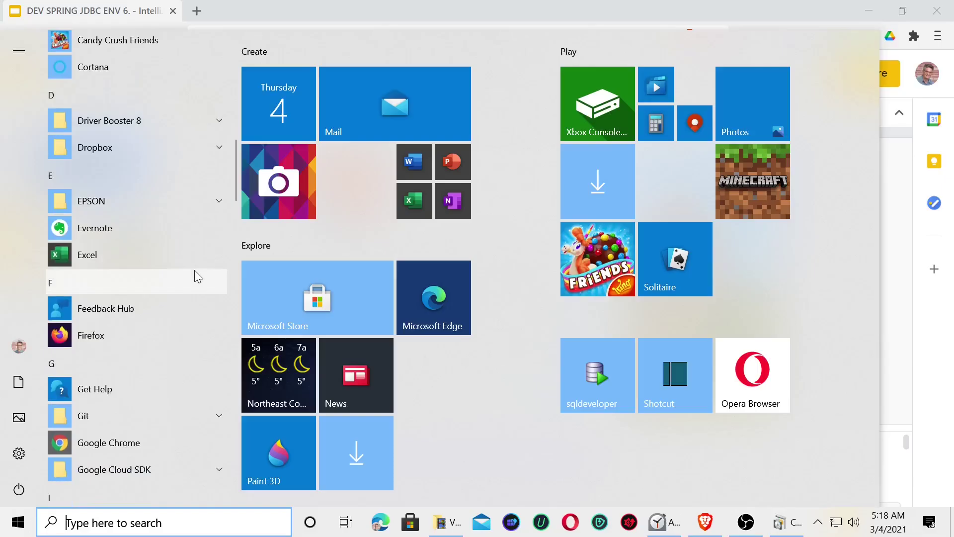
scroll(126, 403, down, 5)
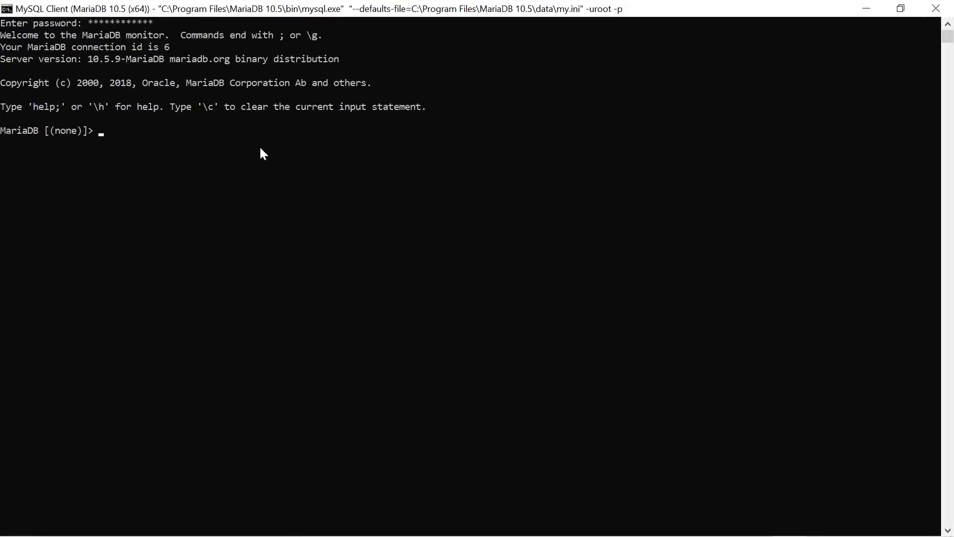
text(CREATE DATABASE charitydb;)
Create the charitydb database, then list all databases to confirm it.
key(Return)
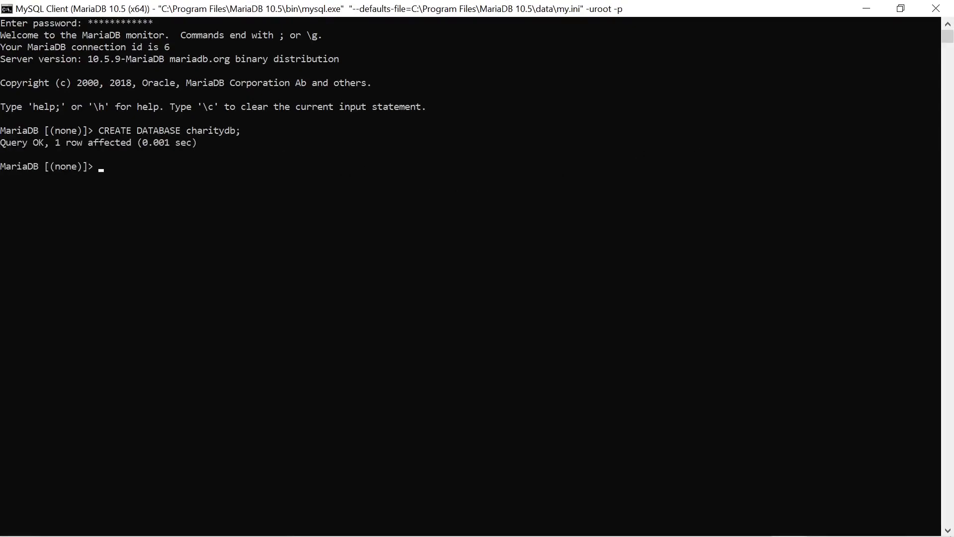
text(SHOW DATABASES;)
key(Return)
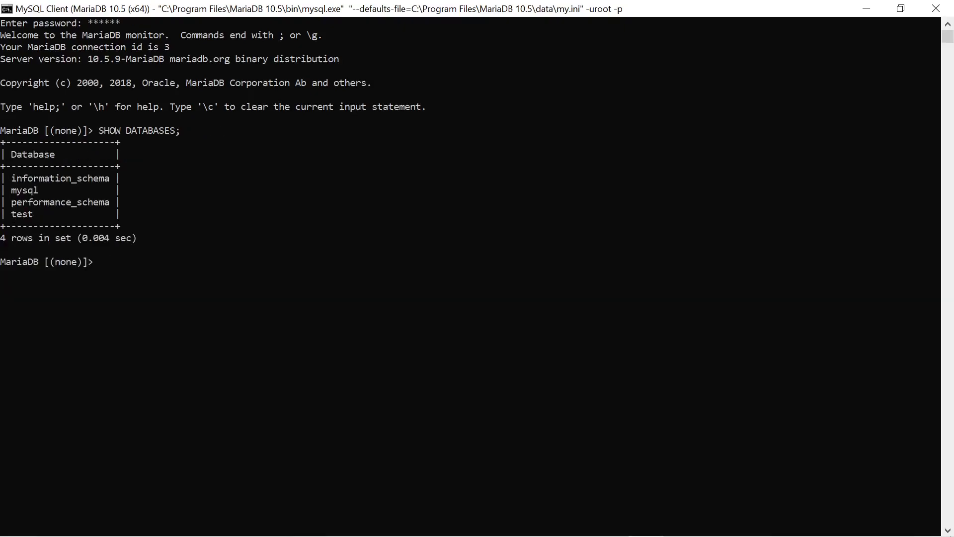
text(DROP USER 'app1'@localhost;)
Drop and recreate user app1 with its password, then list the existing users.
key(Return)
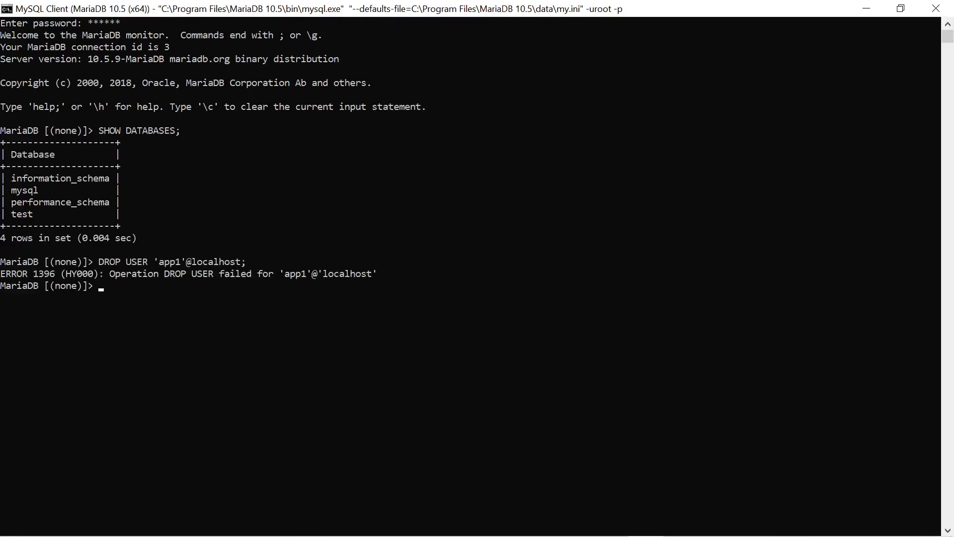
text(CREATE)
key(Return)
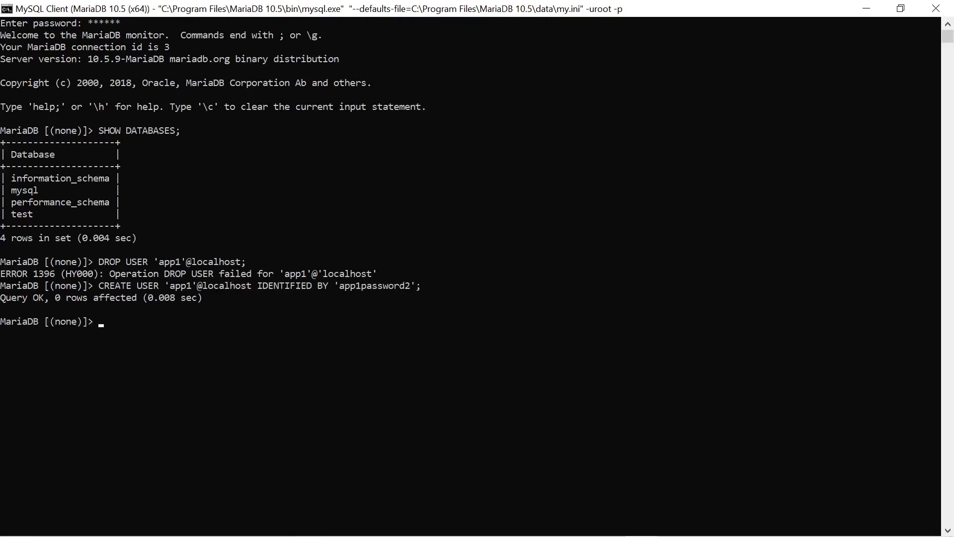
text(SELECT USER FROM mysql.user;)
key(Return)
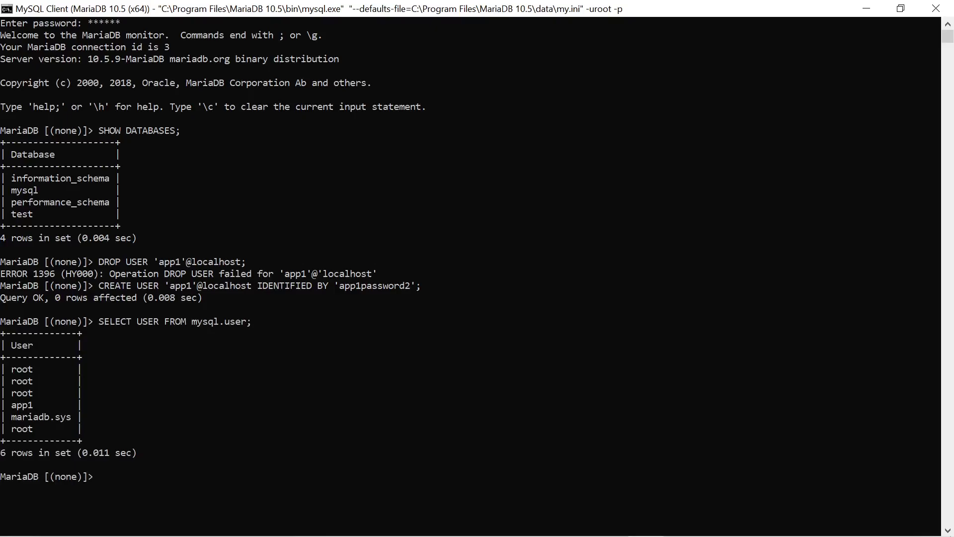
text(GRANT ALL PRIVILEGES )
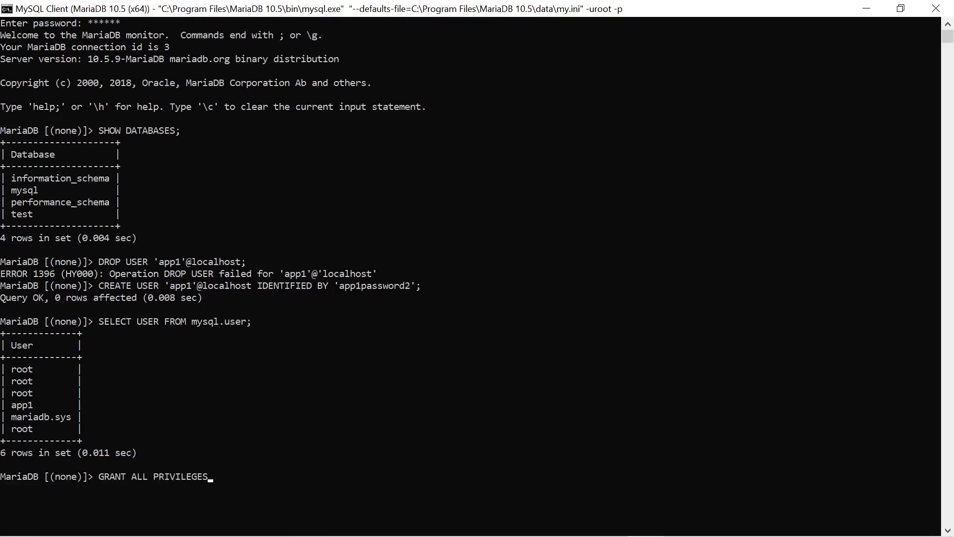
text(ON charitydb.* TO app1@localhost;)
Grant app1 all privileges on charitydb.*, flush privileges, and show app1's grants.
key(Return)
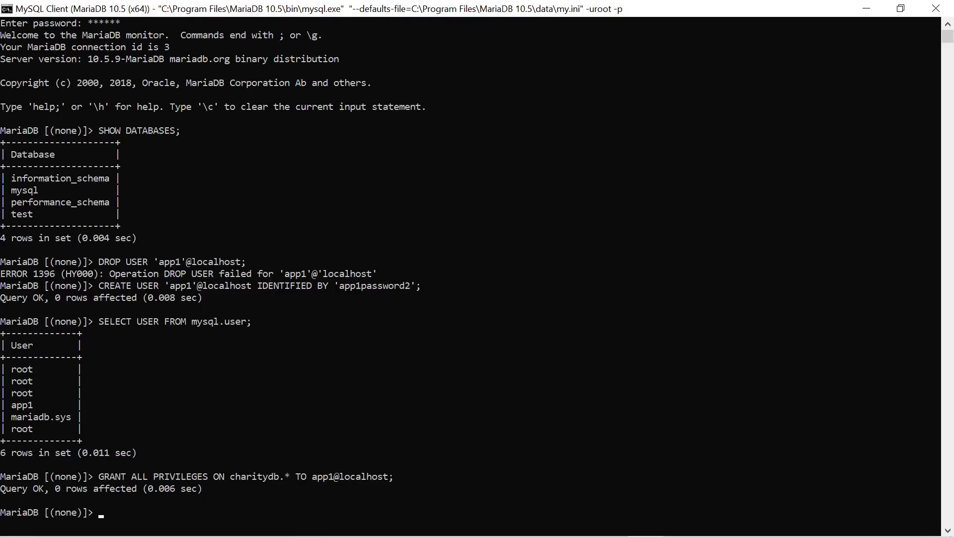
text(FLUSH PRIVILEGES;)
key(Return)
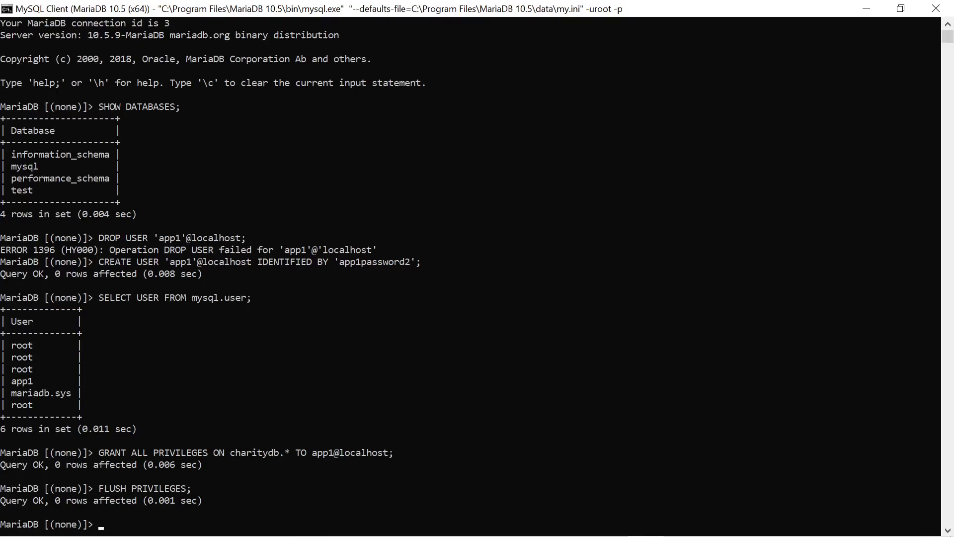
text(SHOW GRANTS FOR app1@localhost;)
key(Return)
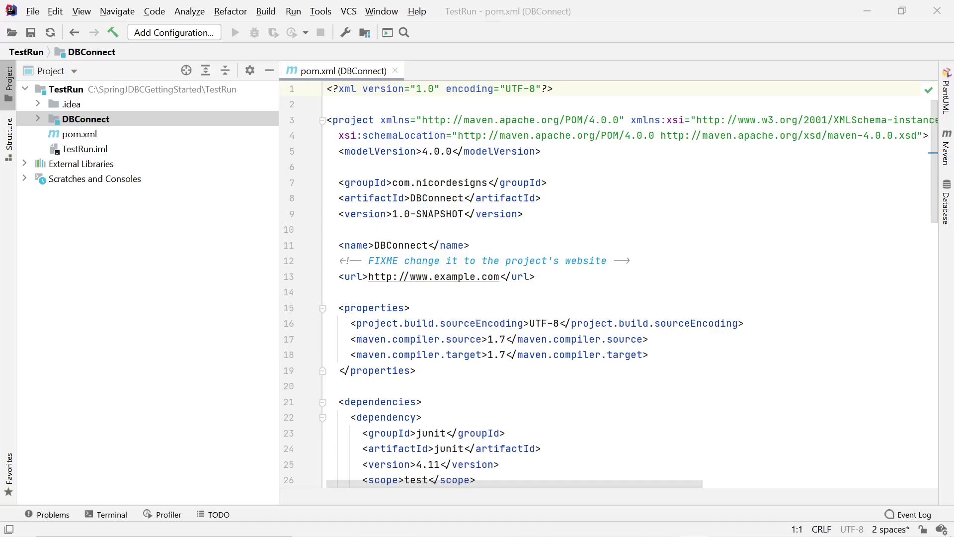
Start a new Maven project from the pom-root archetype, dismissing the Add Archetype form.
click(33, 11)
mouse_move(50, 30)
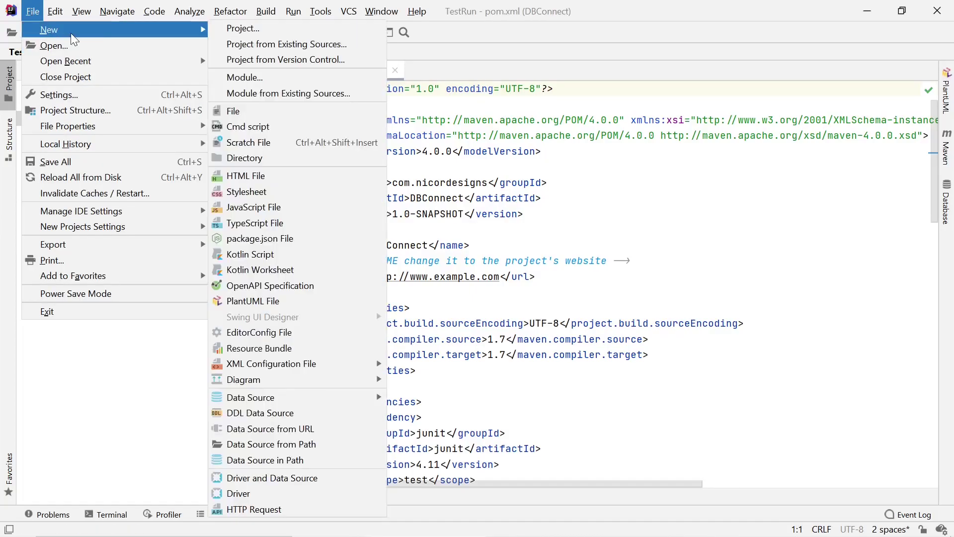
click(260, 30)
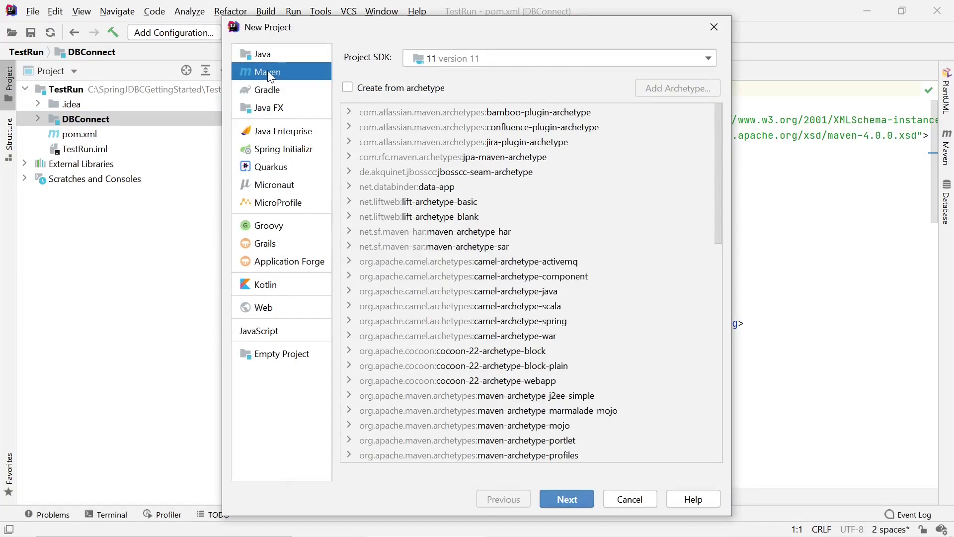
click(407, 90)
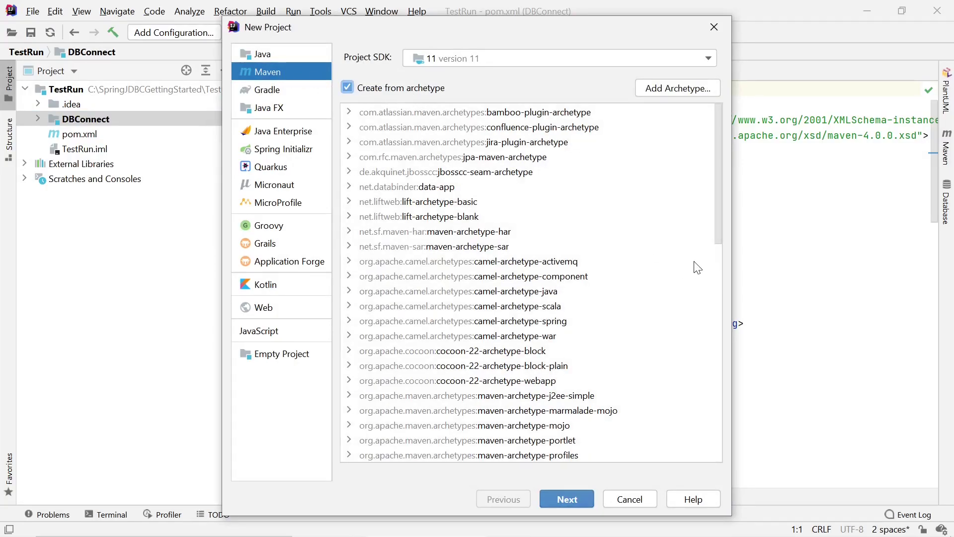
scroll(693, 265, down, 5)
scroll(692, 263, down, 7)
scroll(694, 264, up, 1)
double_click(468, 337)
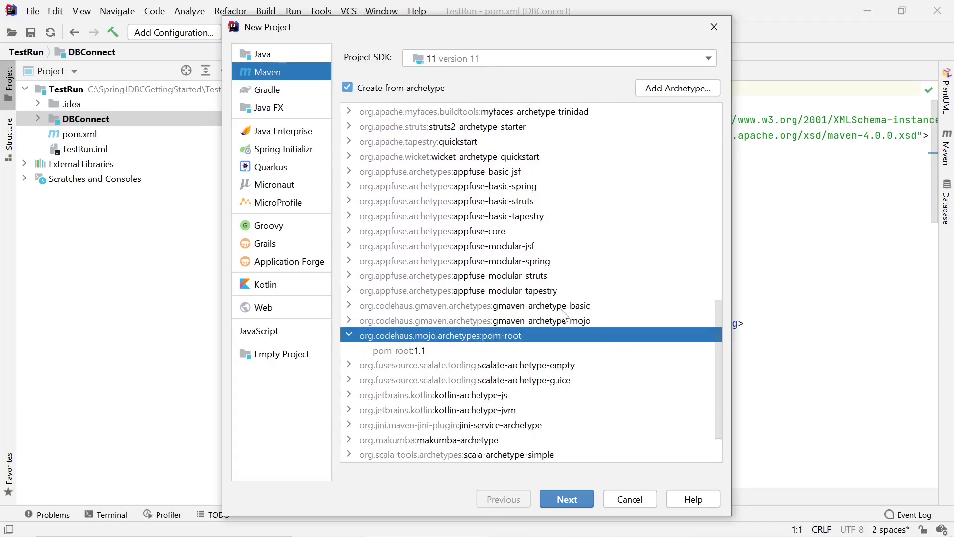
click(678, 89)
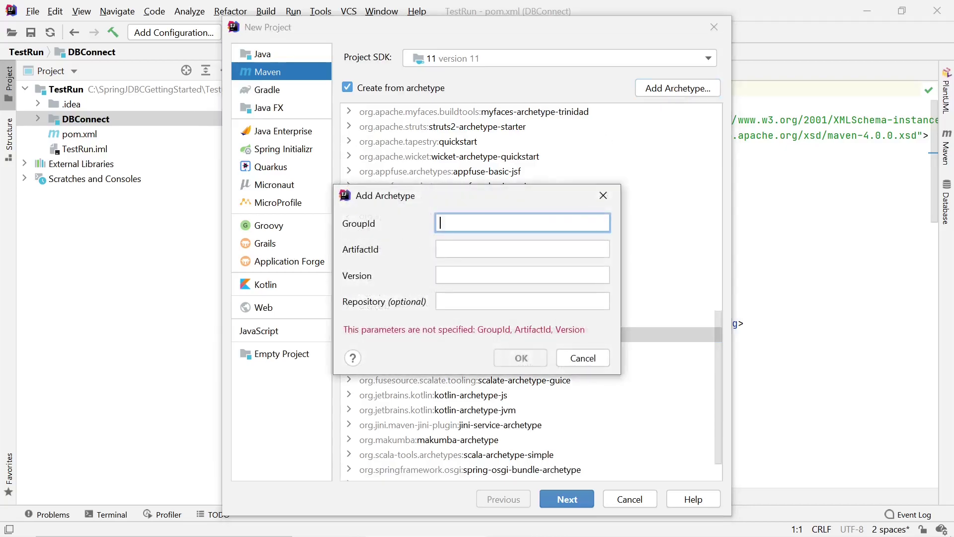
click(603, 197)
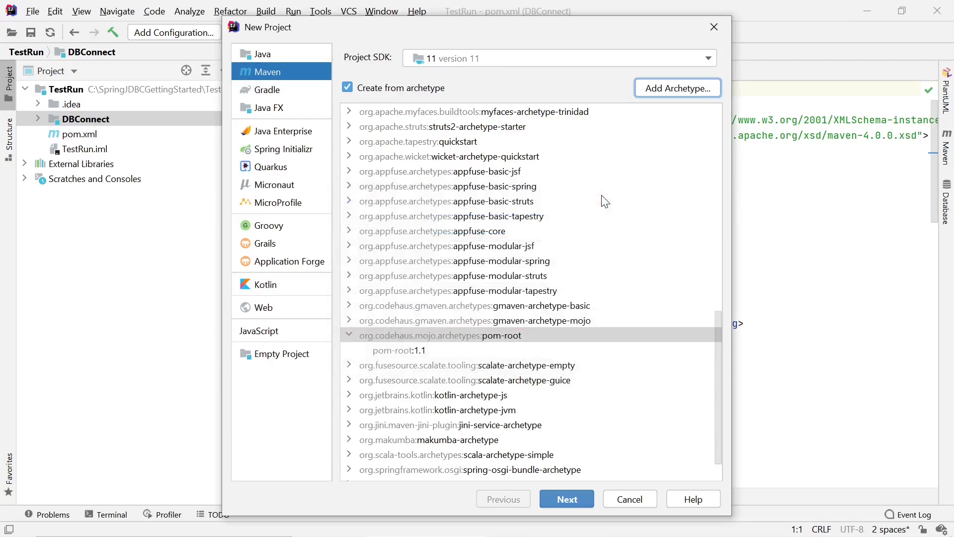
Create project SpringJDBCGettingStarted with GroupId com.nicordesigns and version 1.0.0-SNAPSHOT.
click(589, 497)
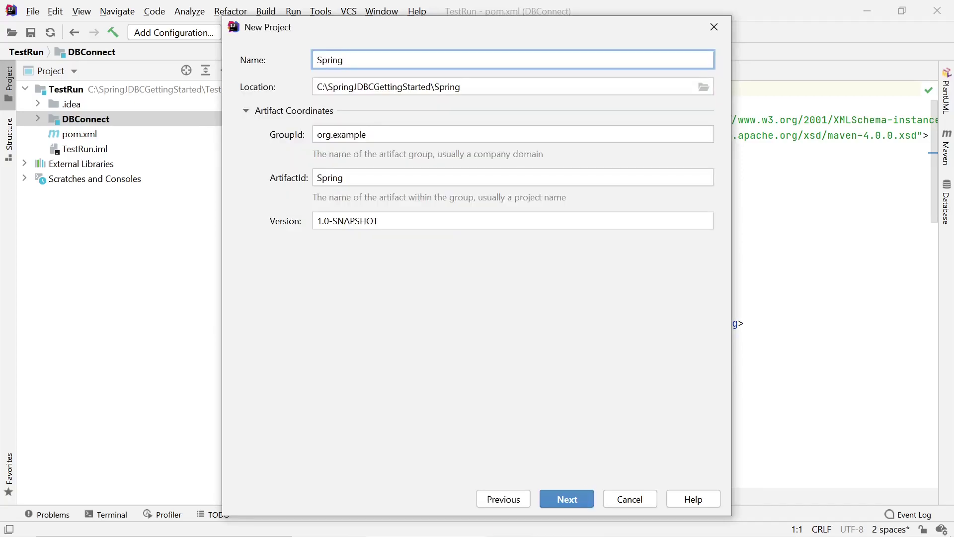
text(JDBCGettingStarted)
click(330, 134)
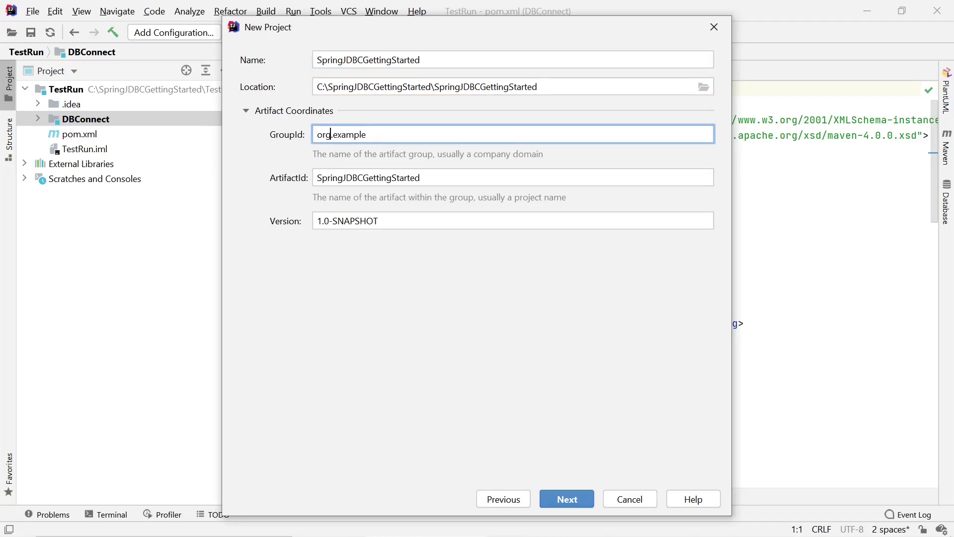
key(ctrl+a)
text(com.nicordesigns)
click(333, 221)
text(.0)
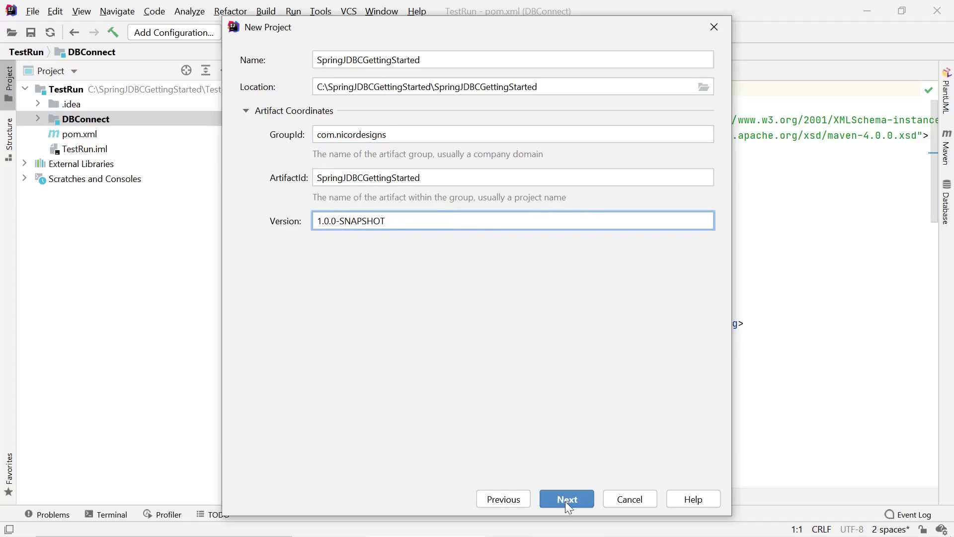
click(566, 501)
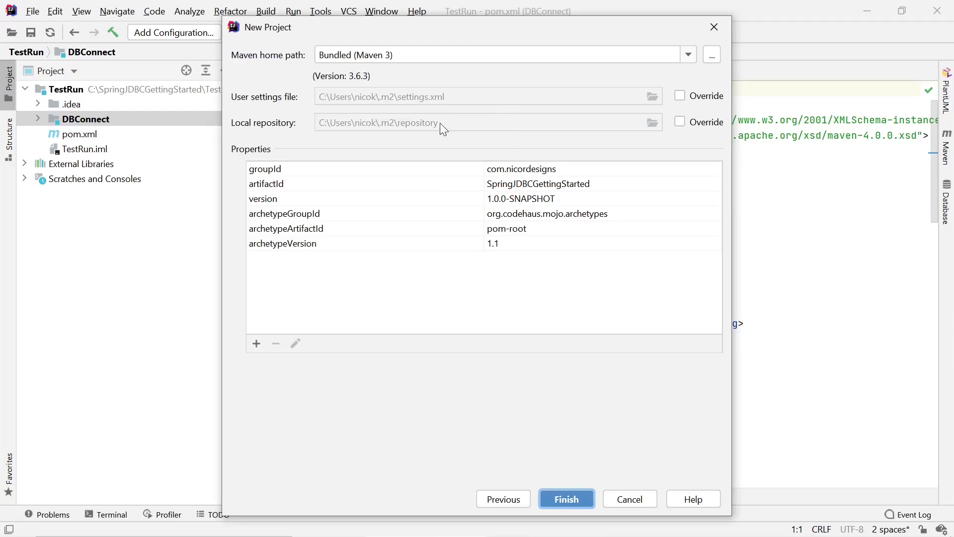
click(563, 499)
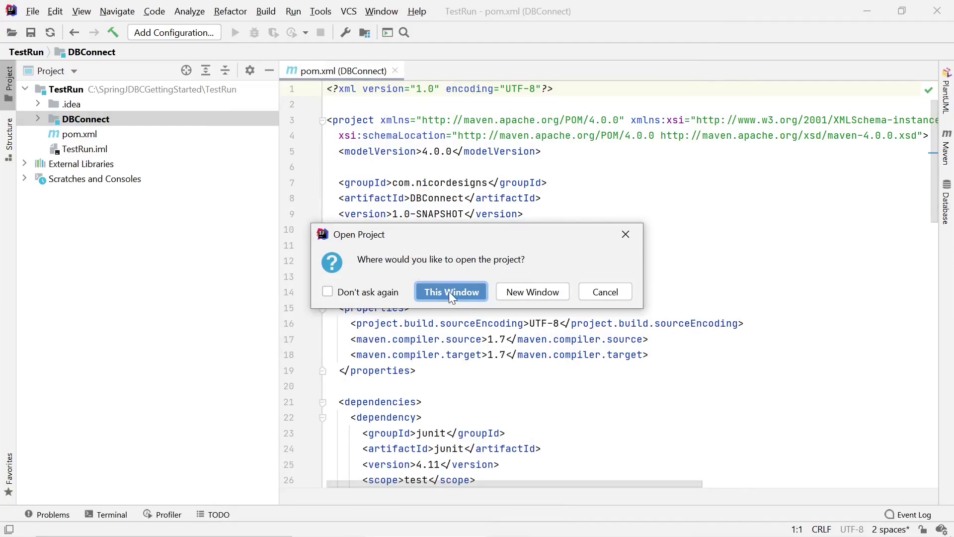
Open the project in this window and expand its root and .idea folders in a wider panel.
click(451, 292)
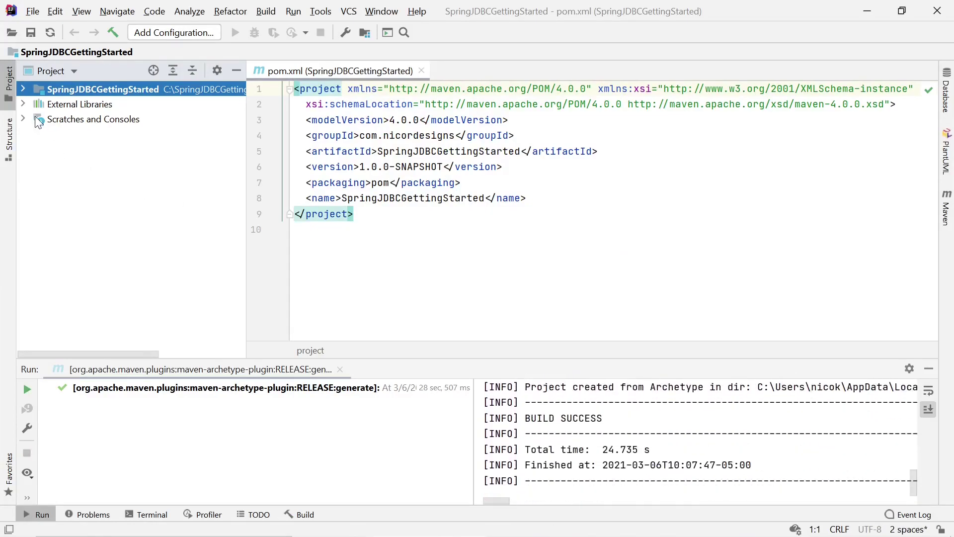
click(23, 89)
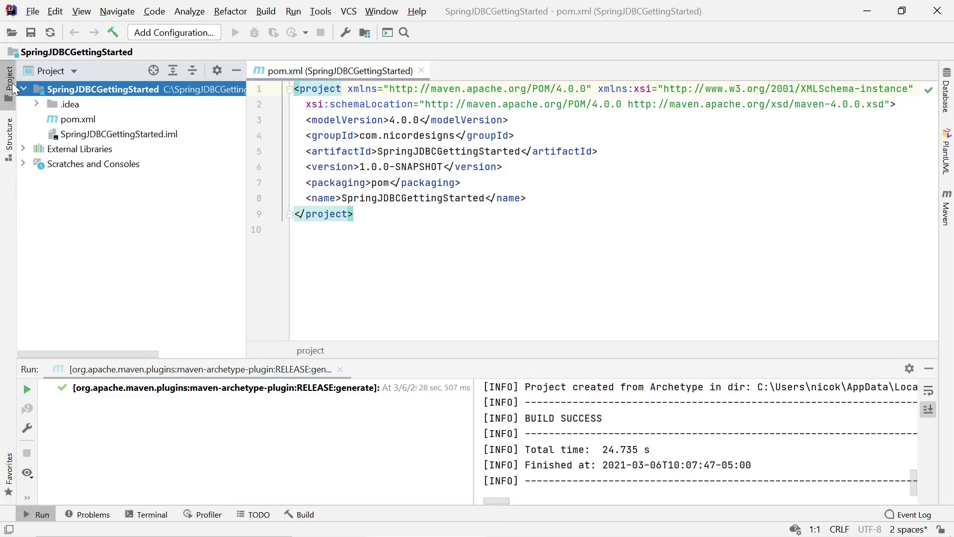
click(77, 118)
click(36, 103)
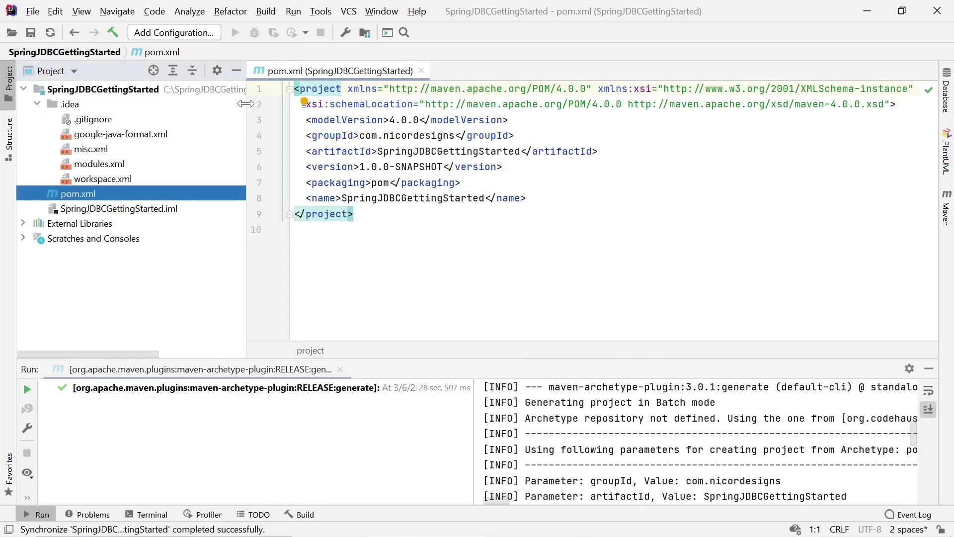
drag(247, 101, 306, 101)
click(123, 90)
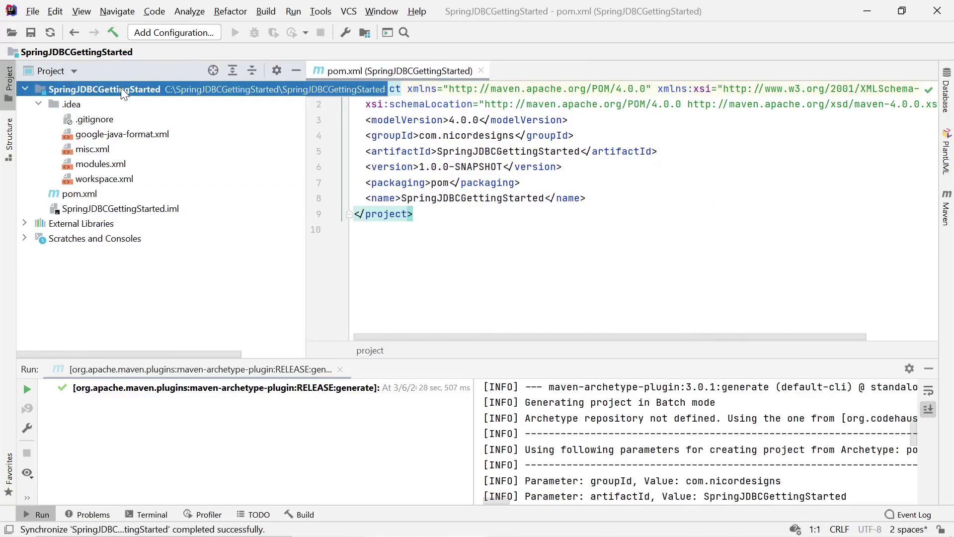
Add a MariaDBConnect module from the maven-archetype-quickstart archetype.
click(33, 11)
click(246, 75)
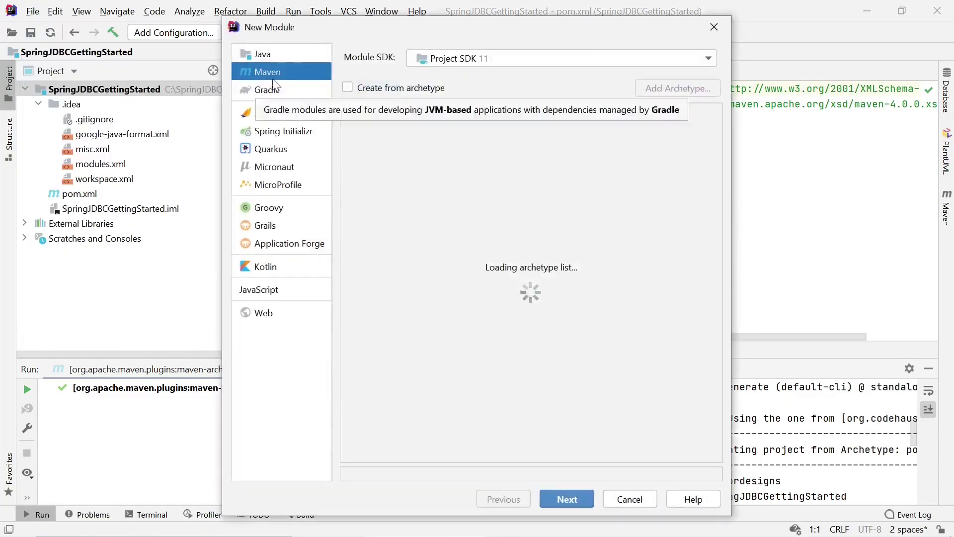
click(347, 88)
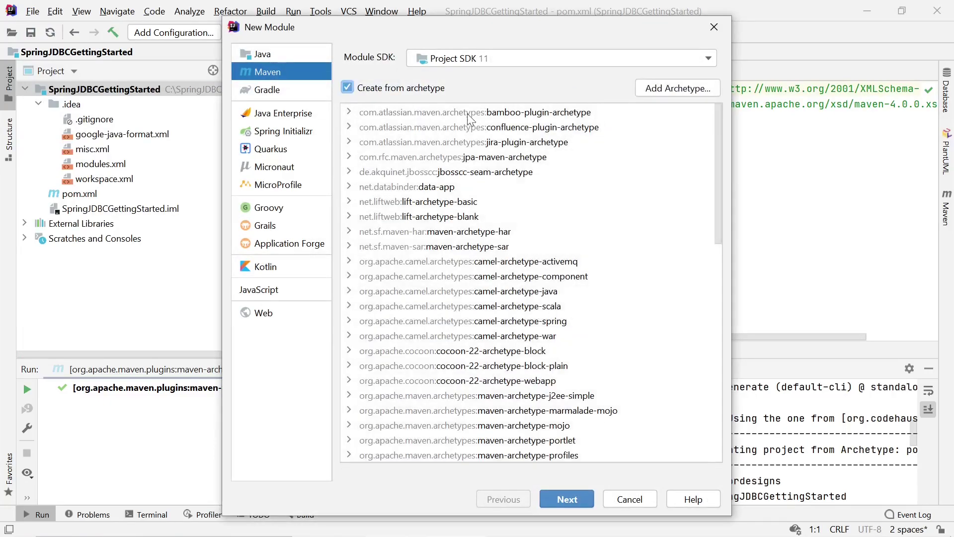
scroll(666, 245, down, 1)
scroll(665, 238, down, 2)
click(522, 335)
click(566, 499)
text(MariaDBConnect)
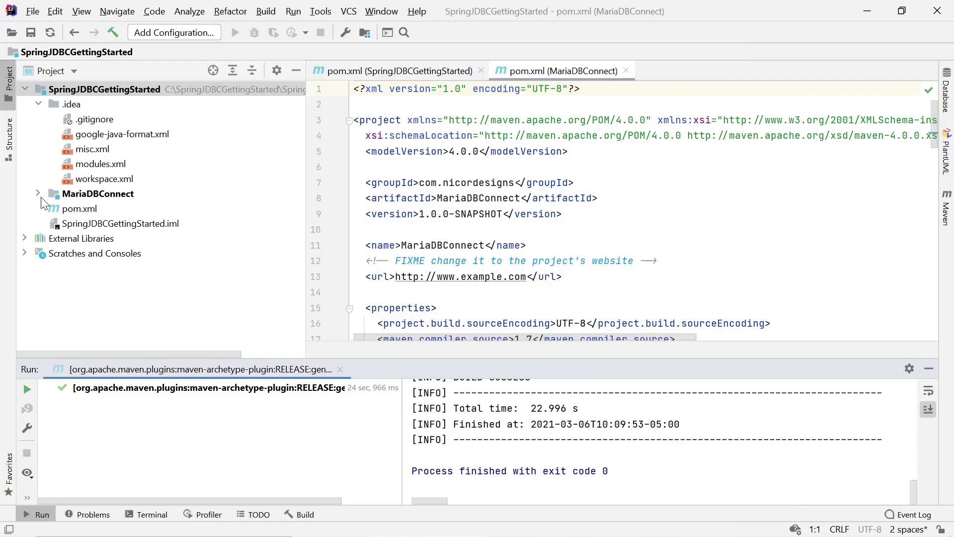
Expand MariaDBConnect's src folder, select its pom.xml, and show the Database tool window.
click(38, 194)
click(52, 208)
click(93, 253)
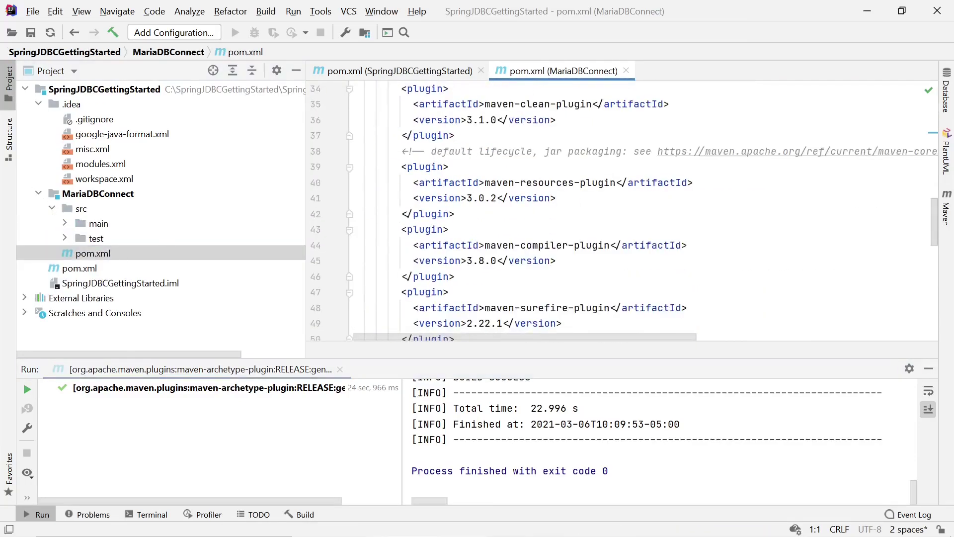
click(946, 90)
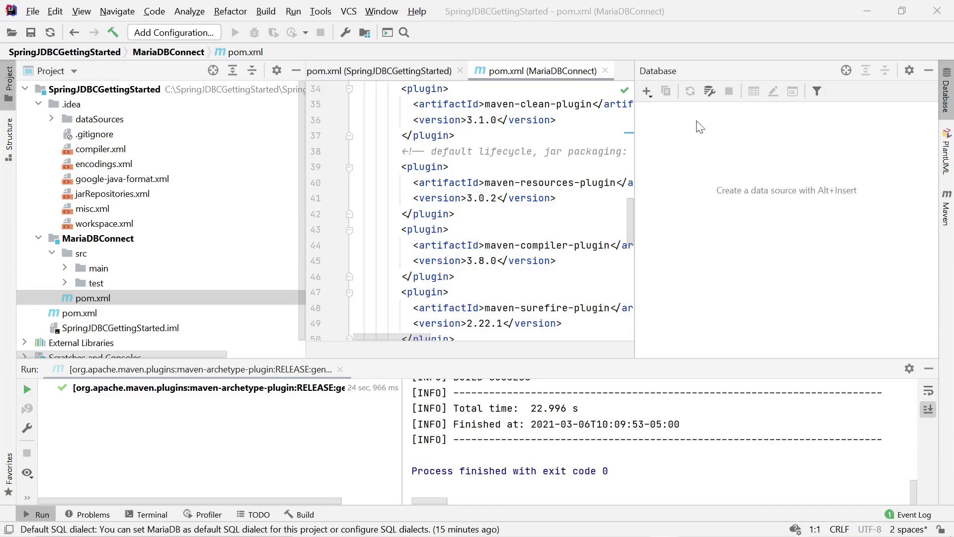
Add MariaDB data source root@localhost, comment ROOT USER, user root, database charitydb.
click(648, 92)
mouse_move(681, 108)
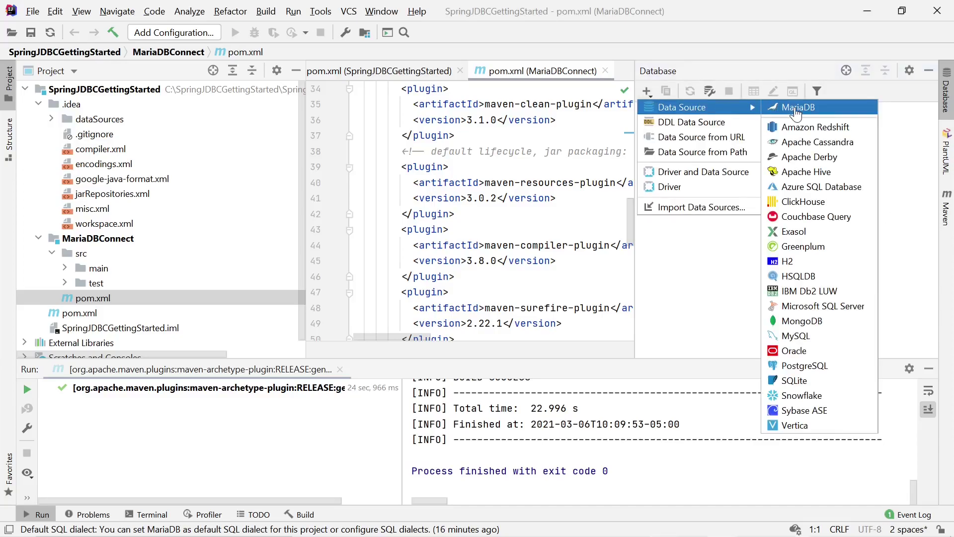
click(797, 110)
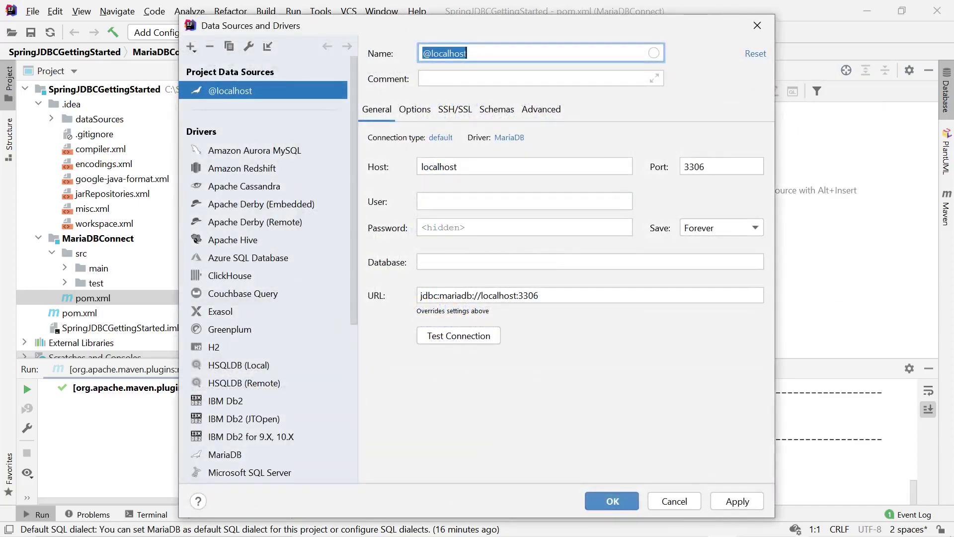
click(442, 54)
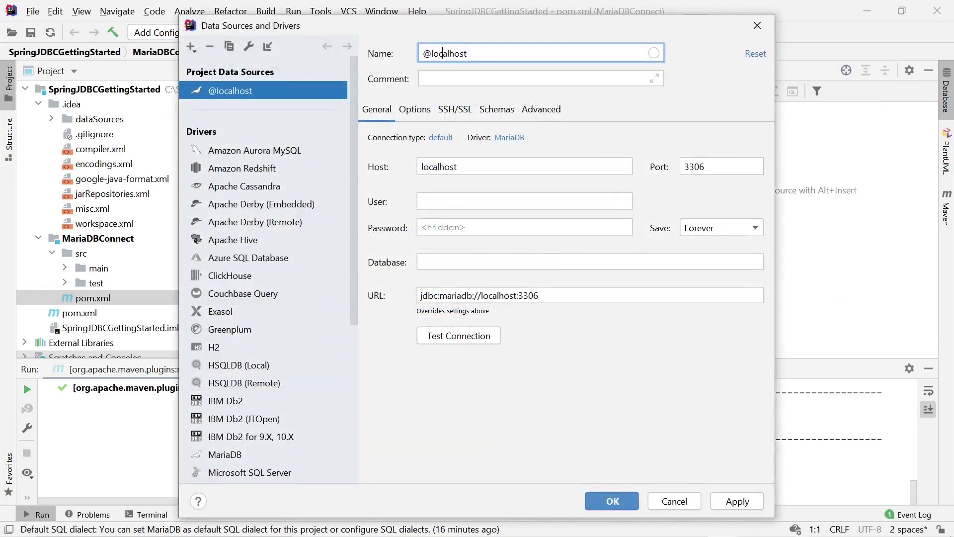
text(root)
key(Tab)
text(ROOT USER)
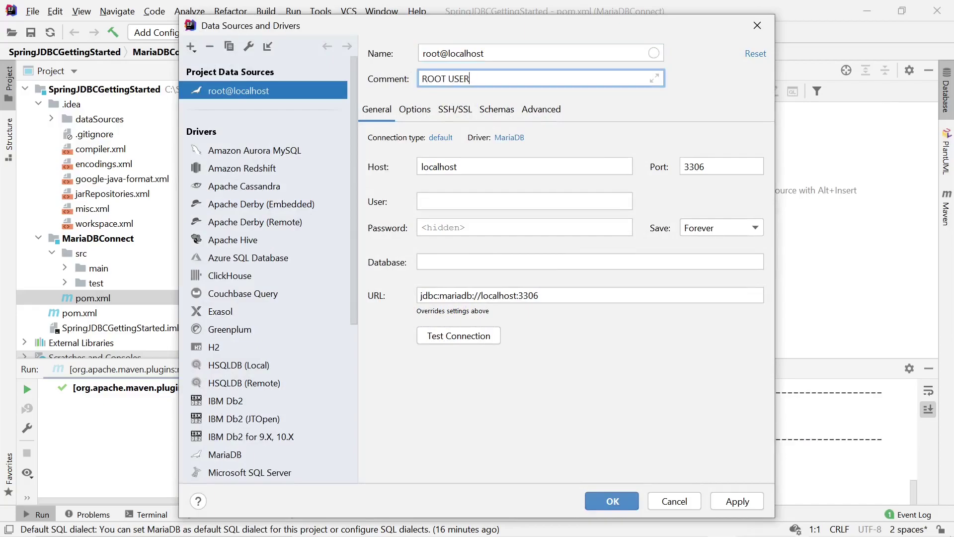
key(Tab)
text(root)
key(Tab)
key(Tab)
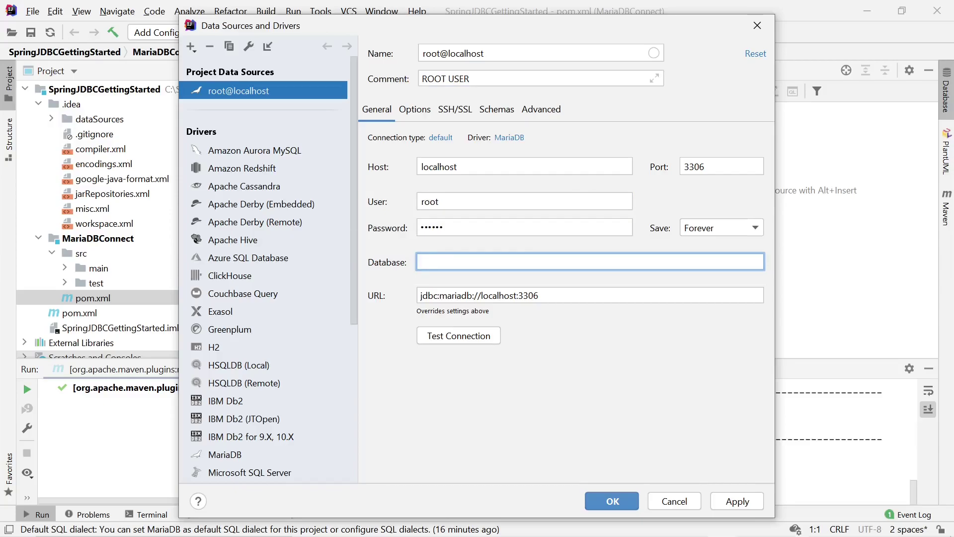
text(charitydb)
Test the charitydb connection and save the data source.
click(457, 342)
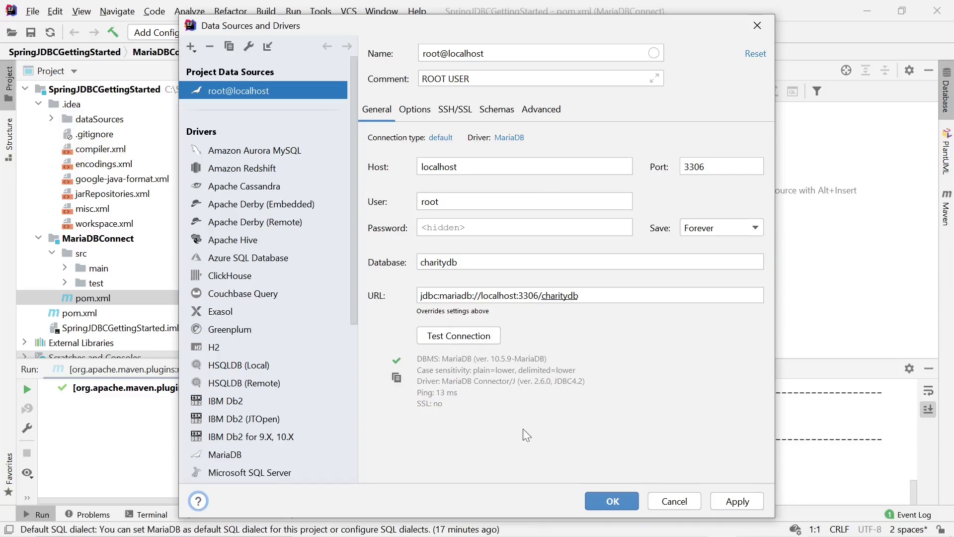
click(738, 503)
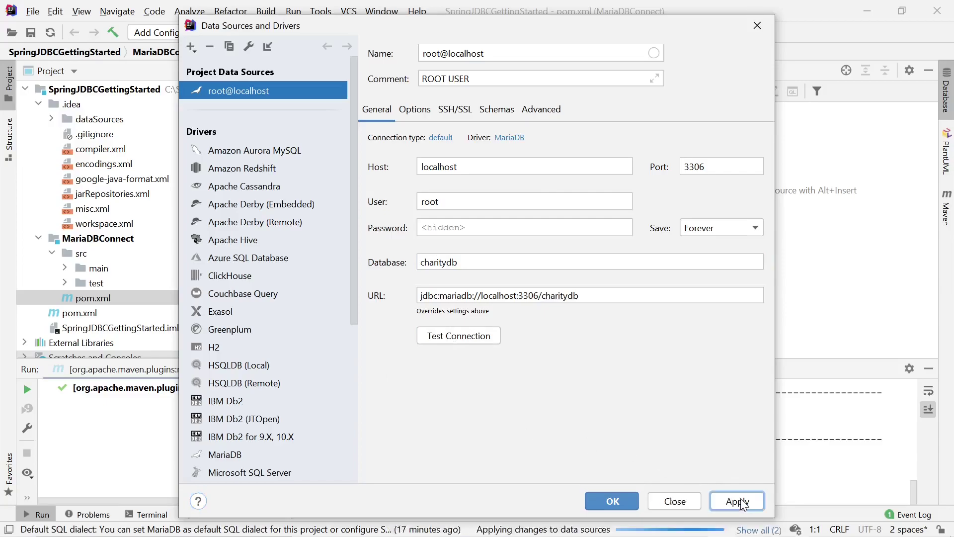
click(613, 503)
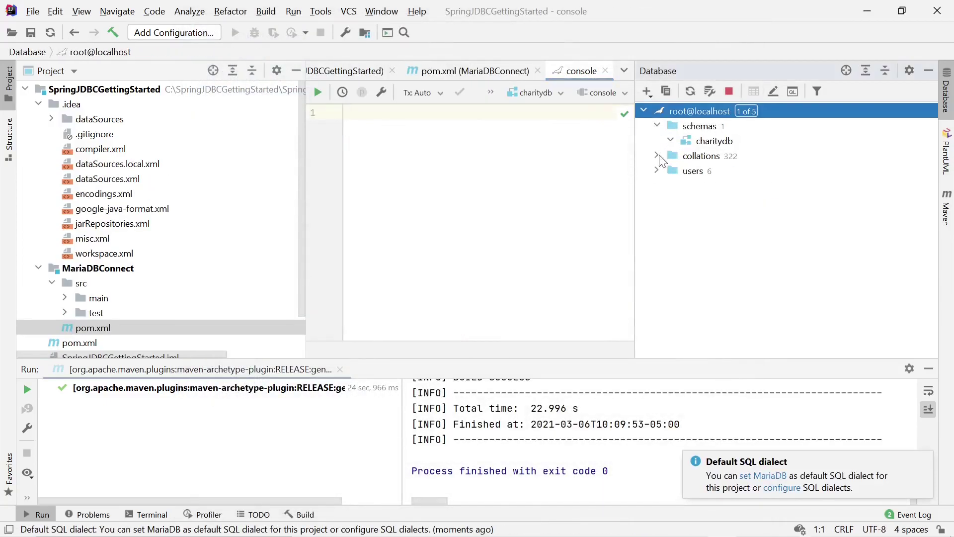
click(710, 141)
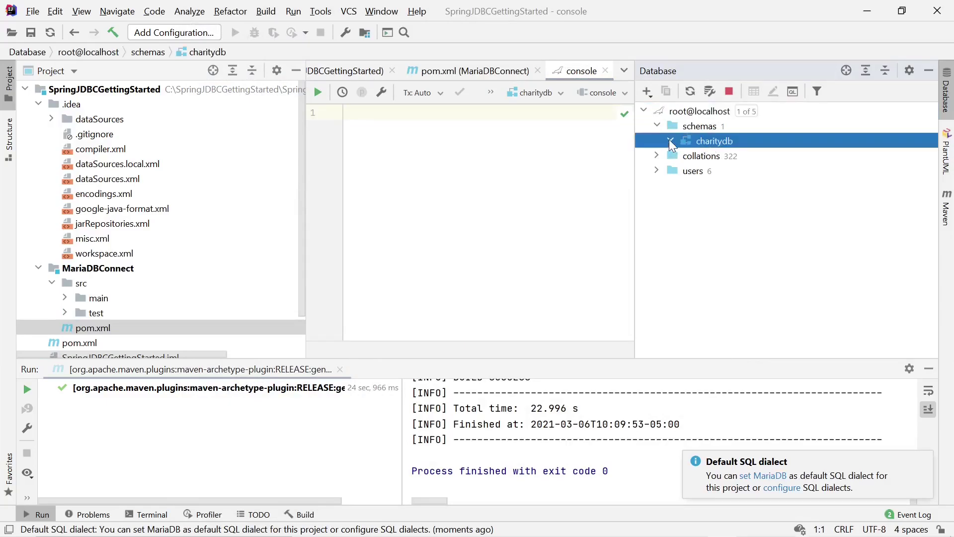
click(670, 142)
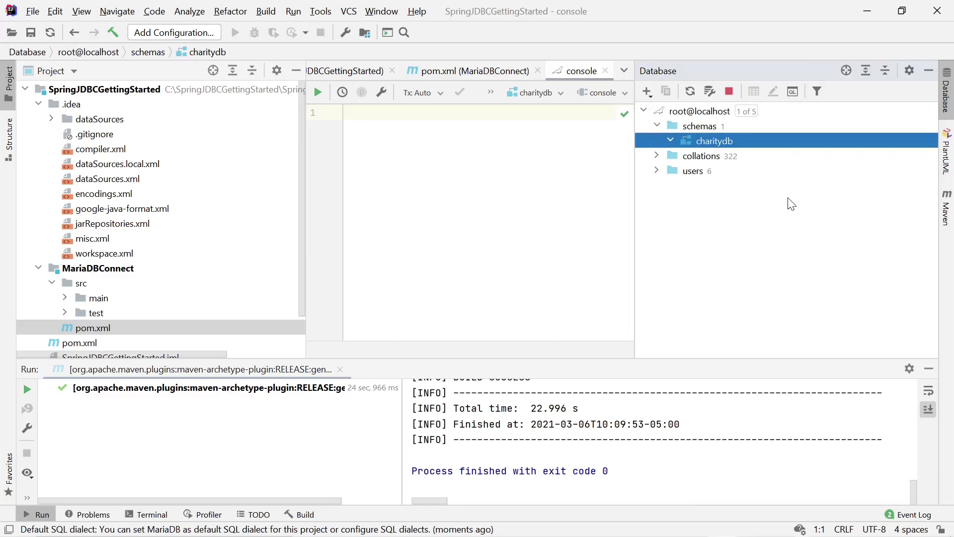
click(641, 116)
click(707, 141)
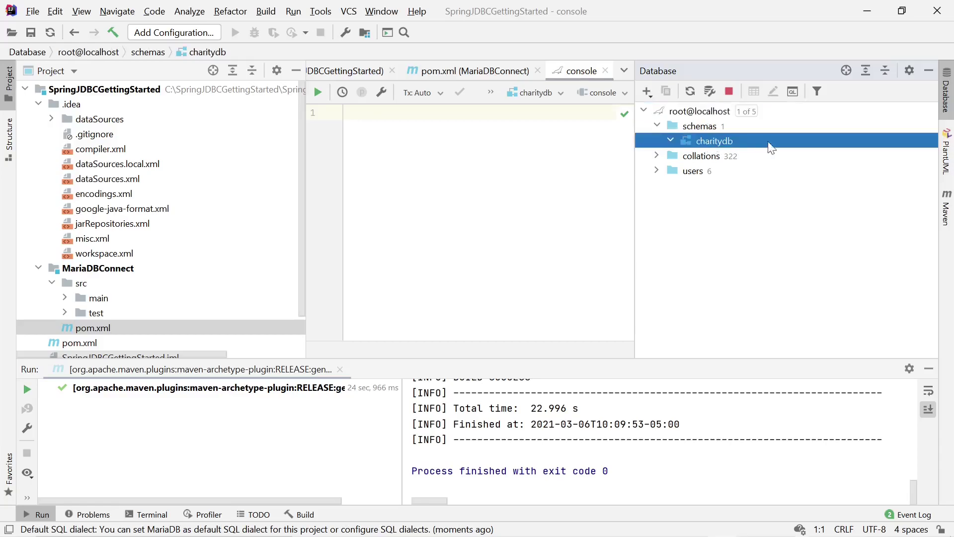